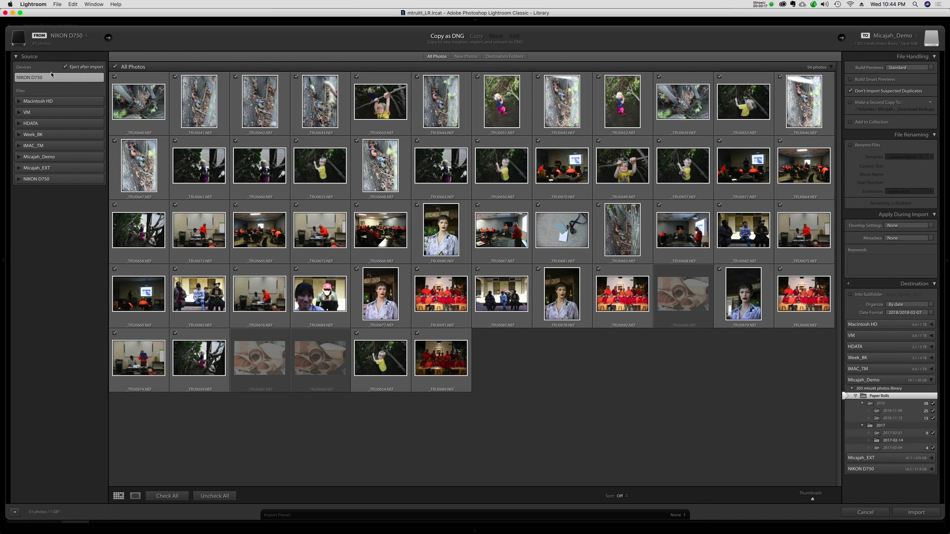
Set the import source to the NIKON D750 card and the import method to Copy as DNG.
click(33, 78)
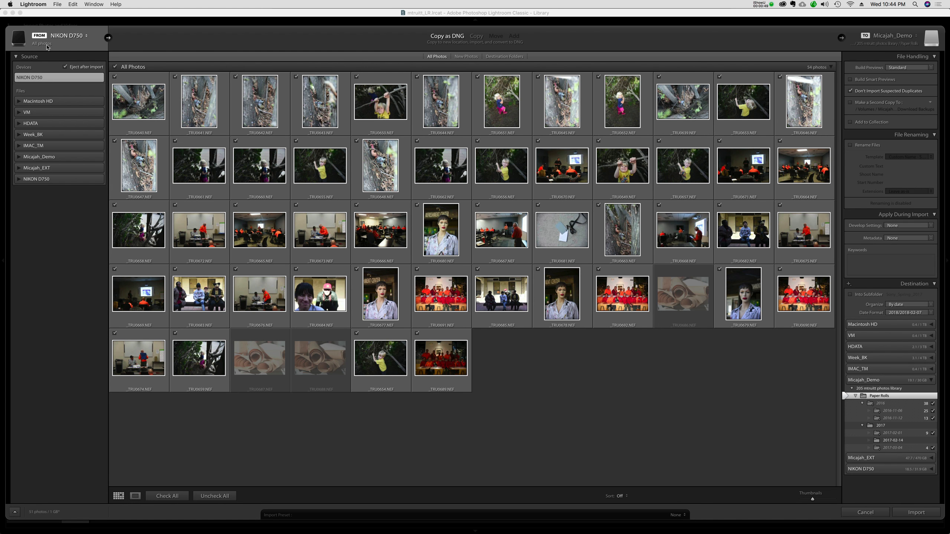
click(77, 37)
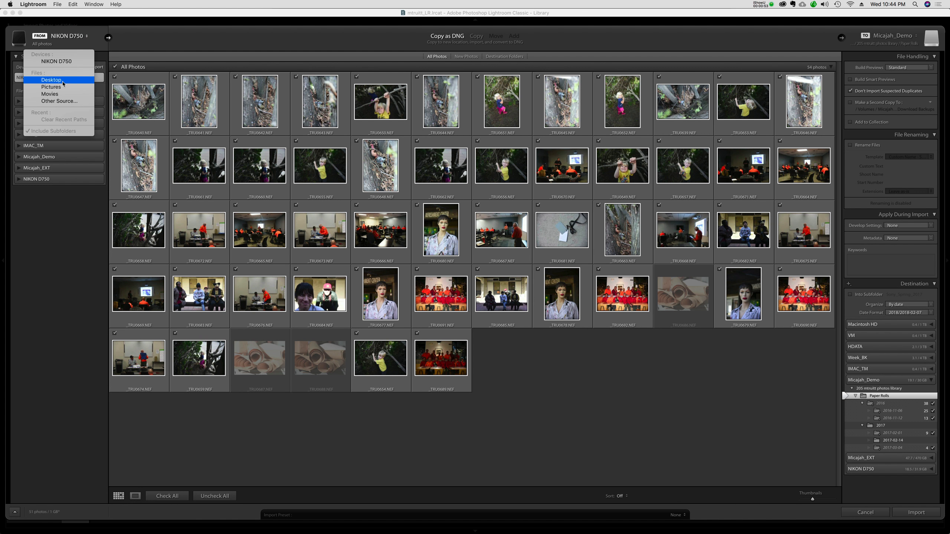
click(63, 63)
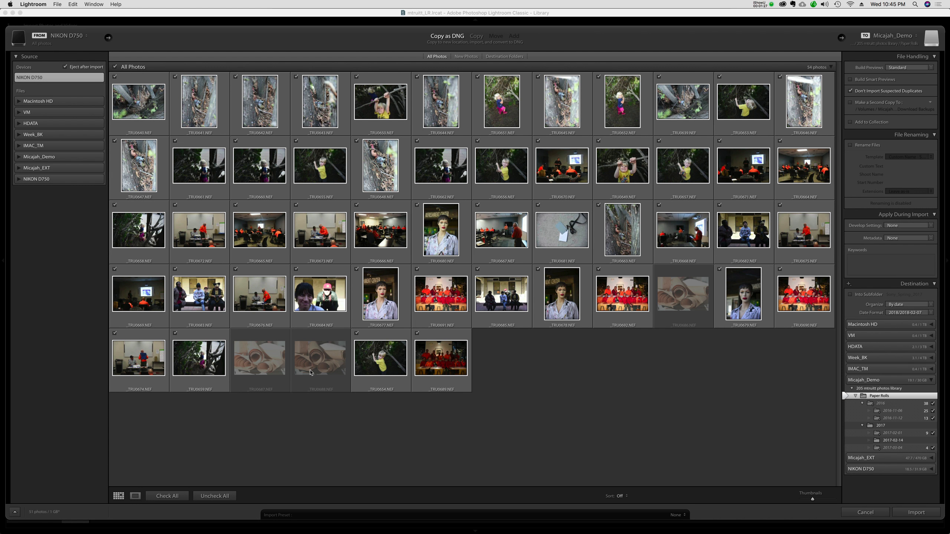
mouse_move(312, 370)
click(496, 37)
click(451, 40)
Exclude all photos from the import, then include only the four portraits of the short-haired person in the patterned shirt.
click(115, 67)
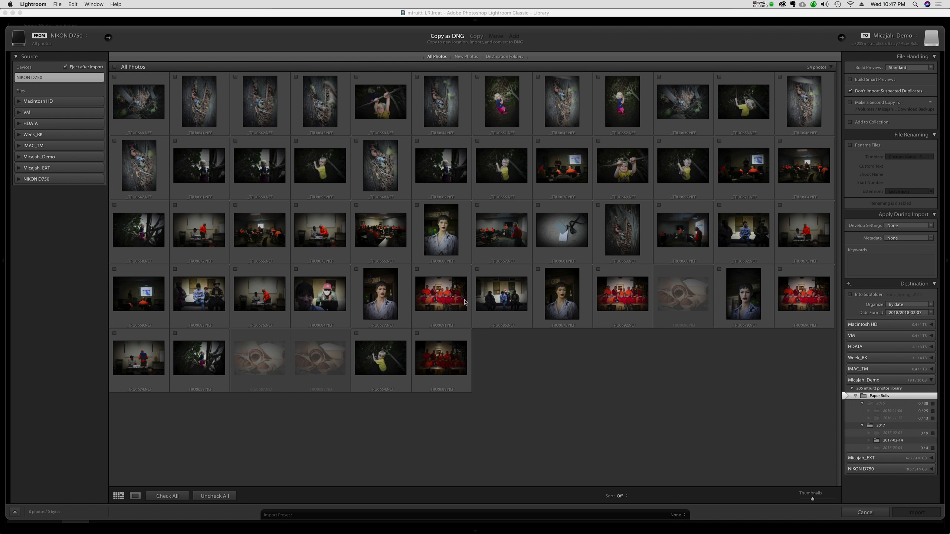
click(417, 206)
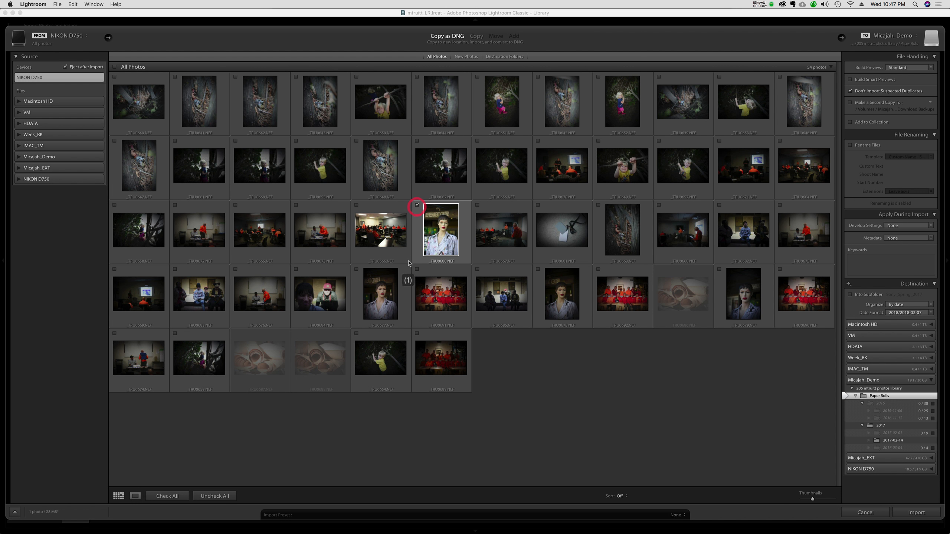
click(357, 269)
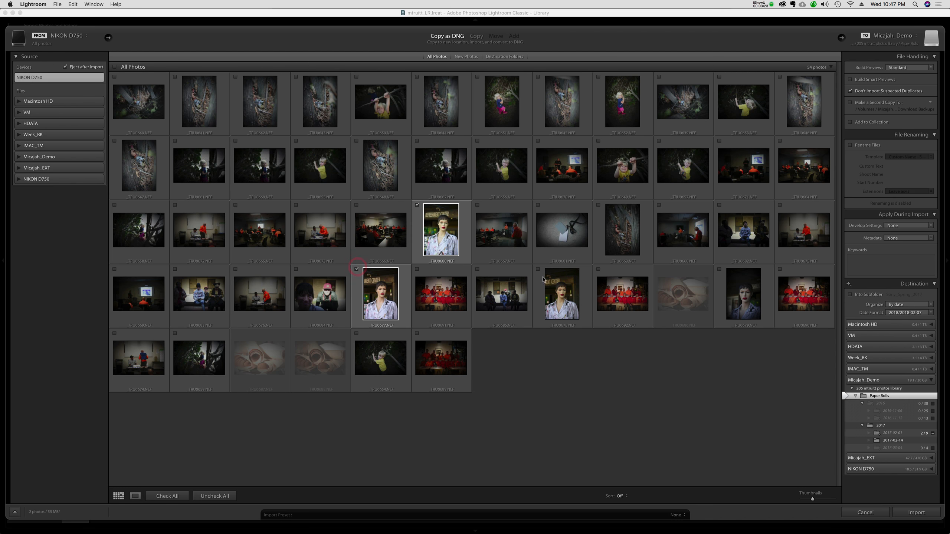
click(538, 269)
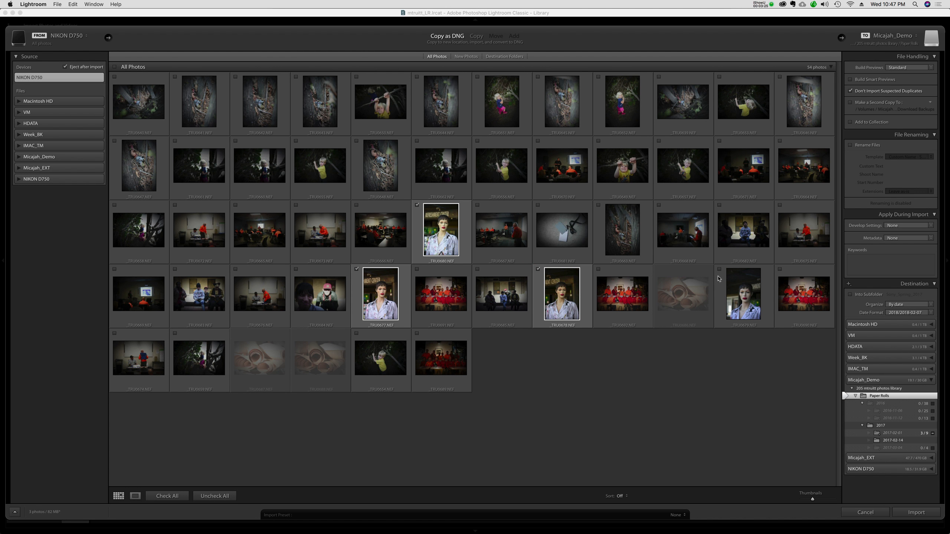
click(719, 269)
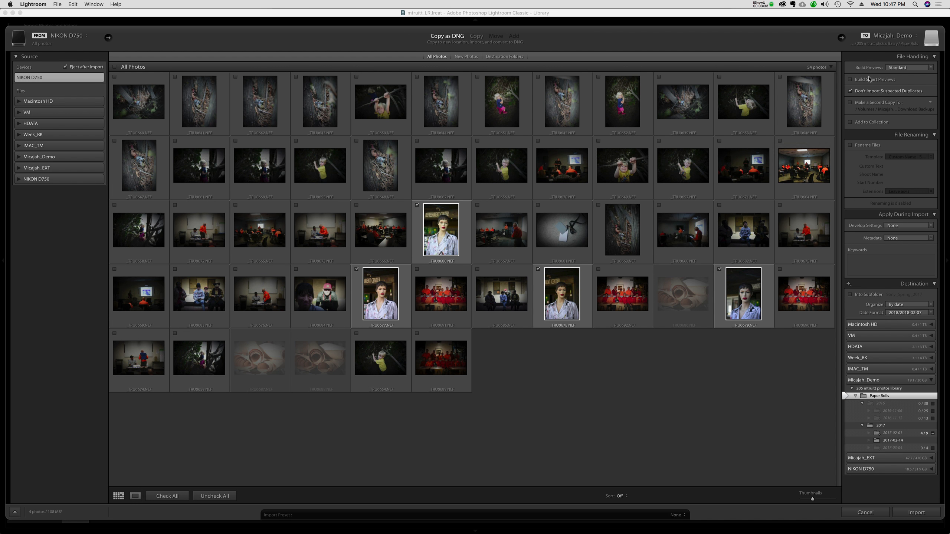
Set the import destination to the 205 photos library folder on the demo drive, one level above Paper Rolls.
click(886, 37)
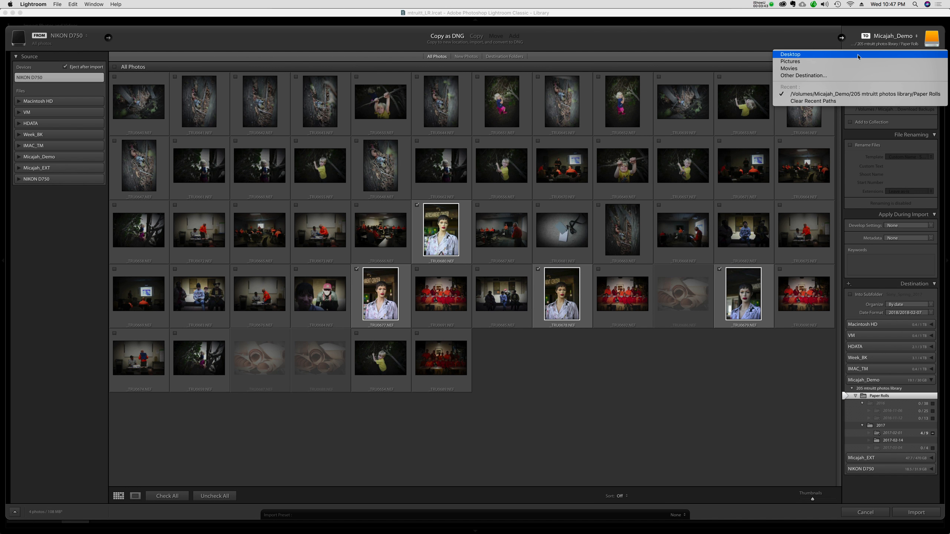
click(849, 76)
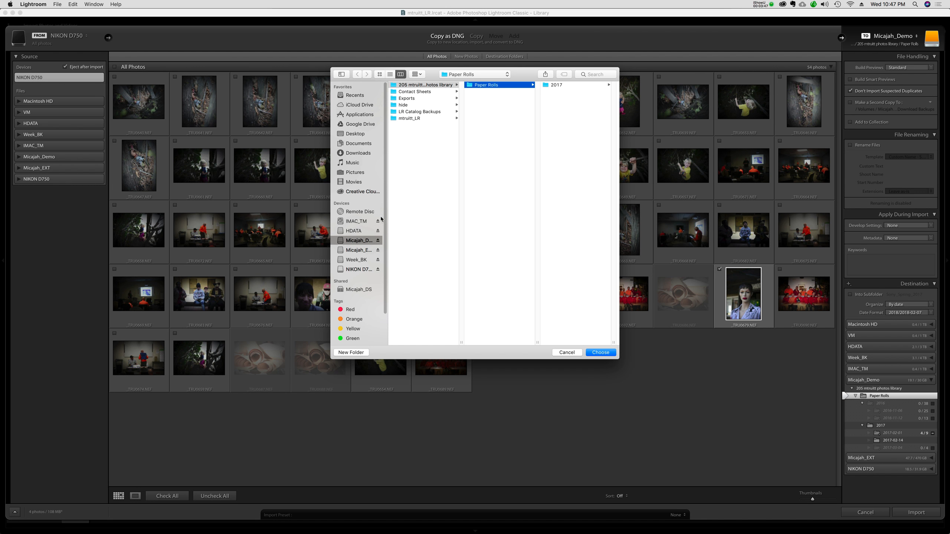
click(357, 240)
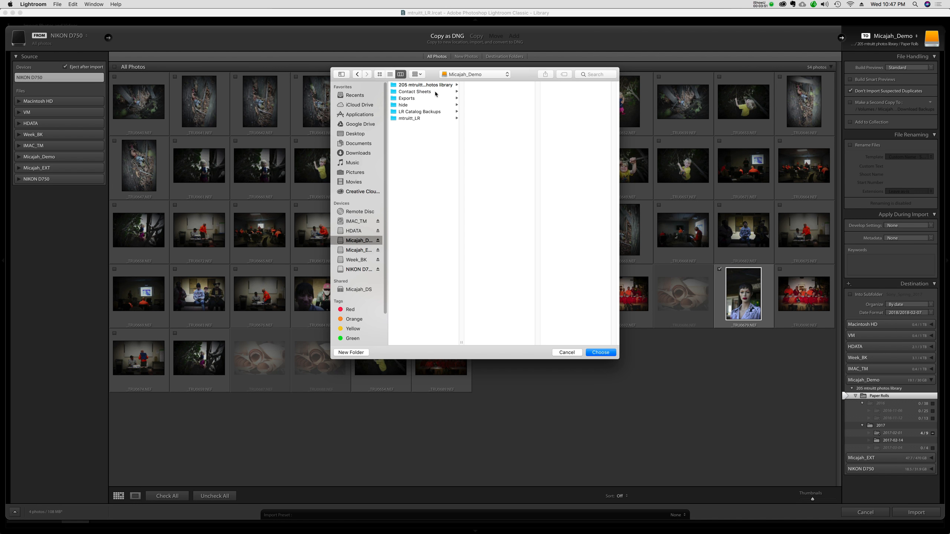
drag(462, 342, 476, 341)
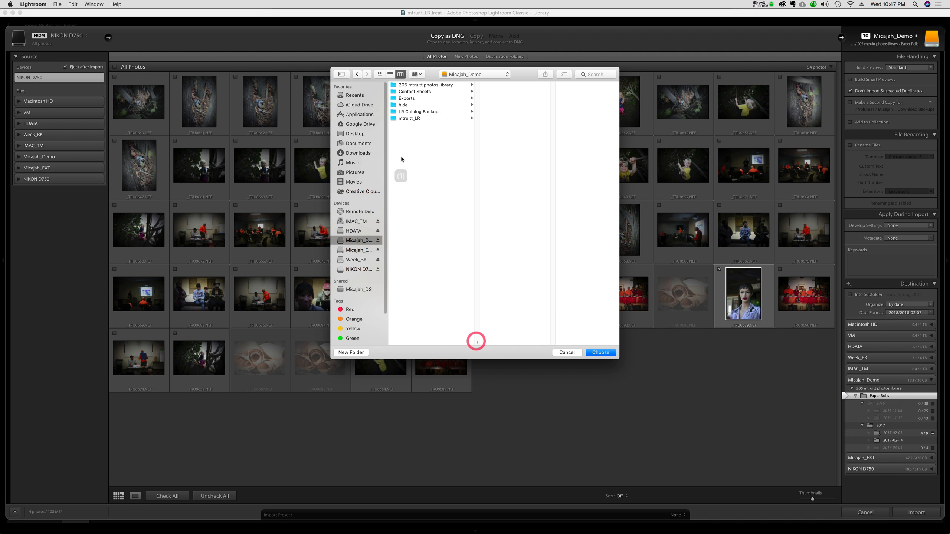
click(420, 85)
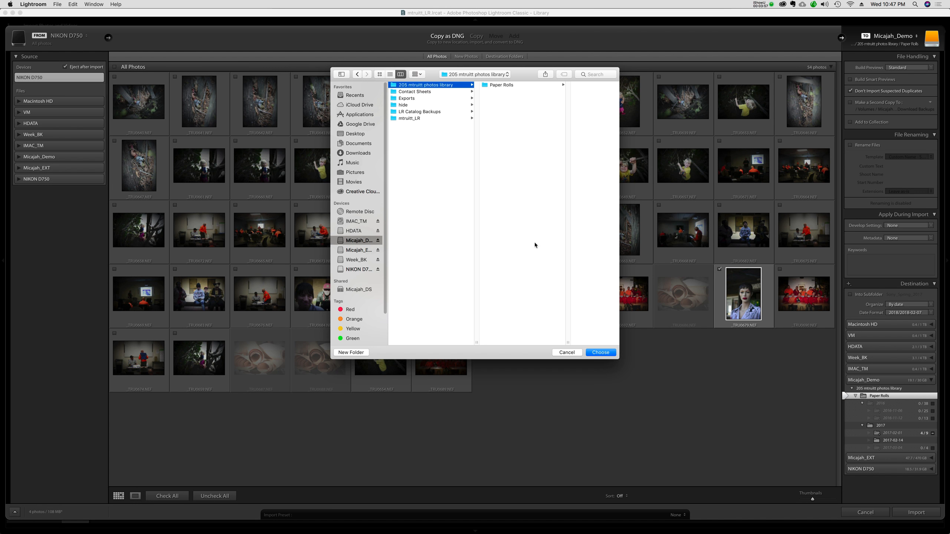
click(599, 352)
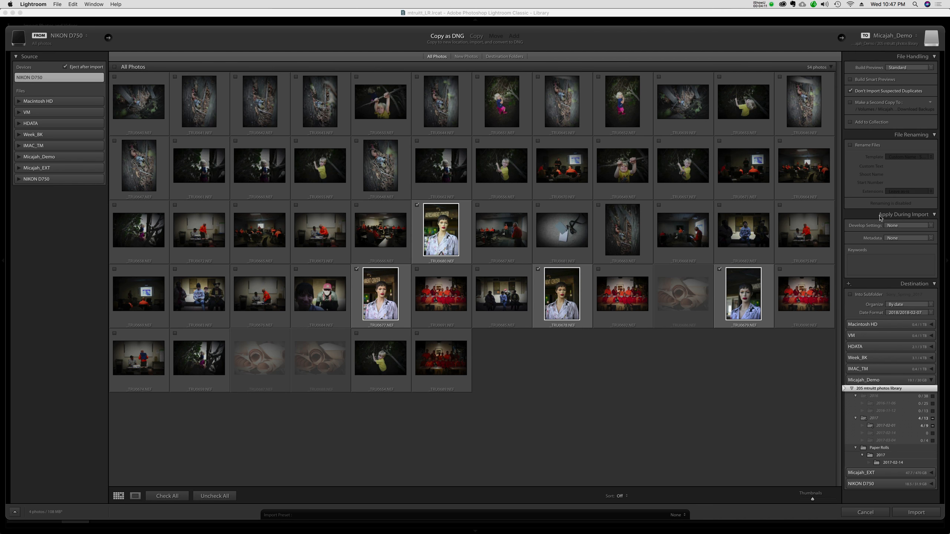
Keep Standard previews and enable file renaming with the Custom Name - Sequence template, using the photographer's username followed by _E1 as custom text.
click(930, 68)
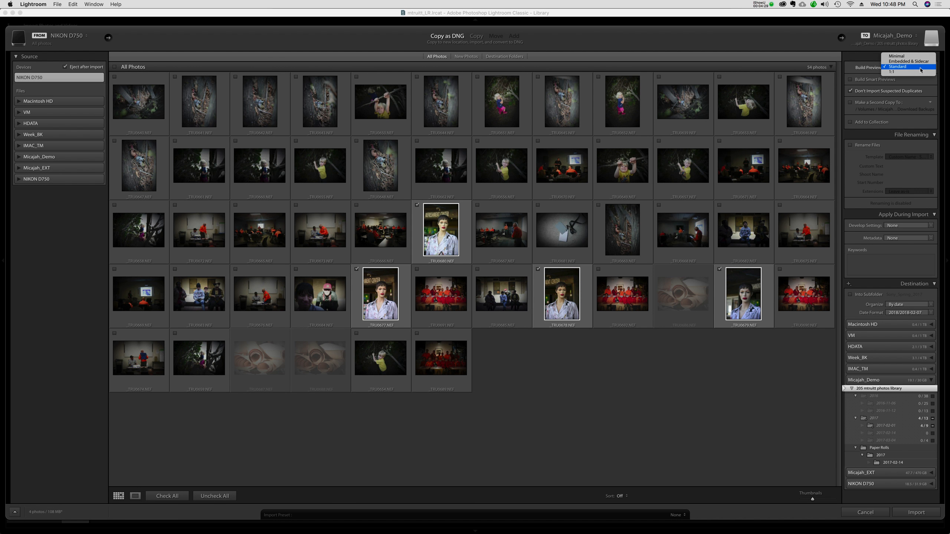
click(921, 71)
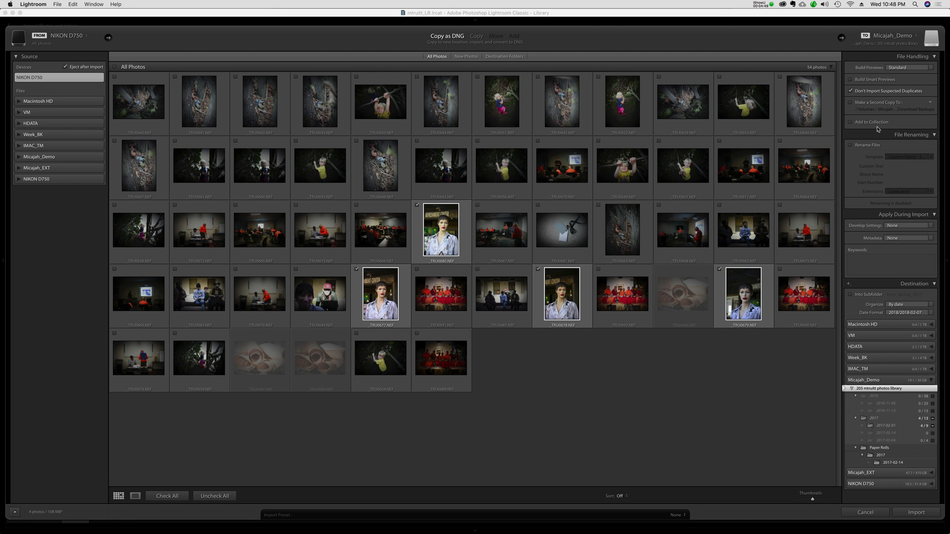
click(850, 145)
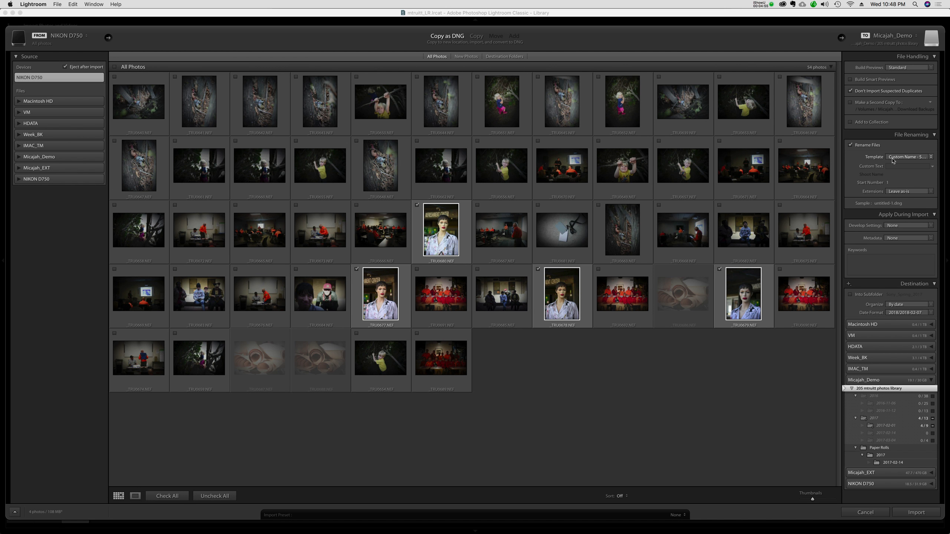
click(900, 166)
text(mruitt)
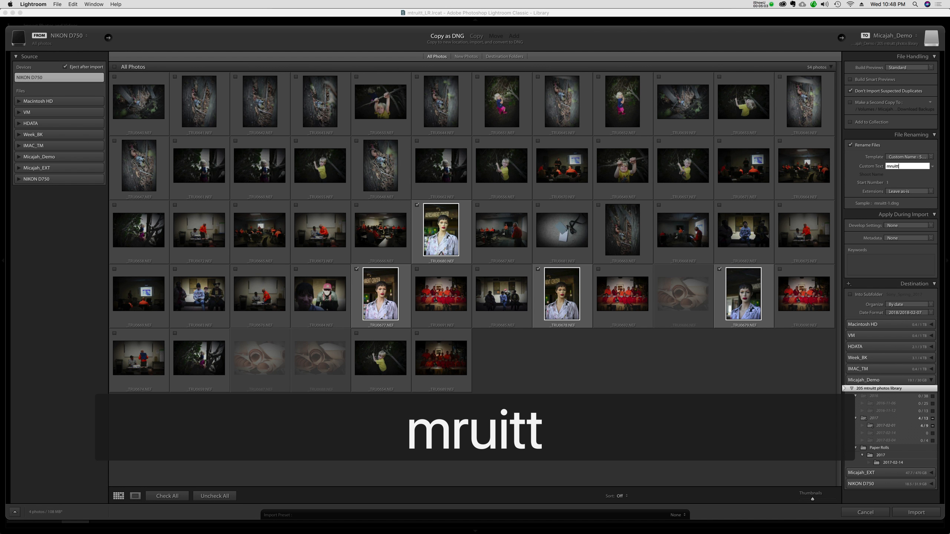
text(_)
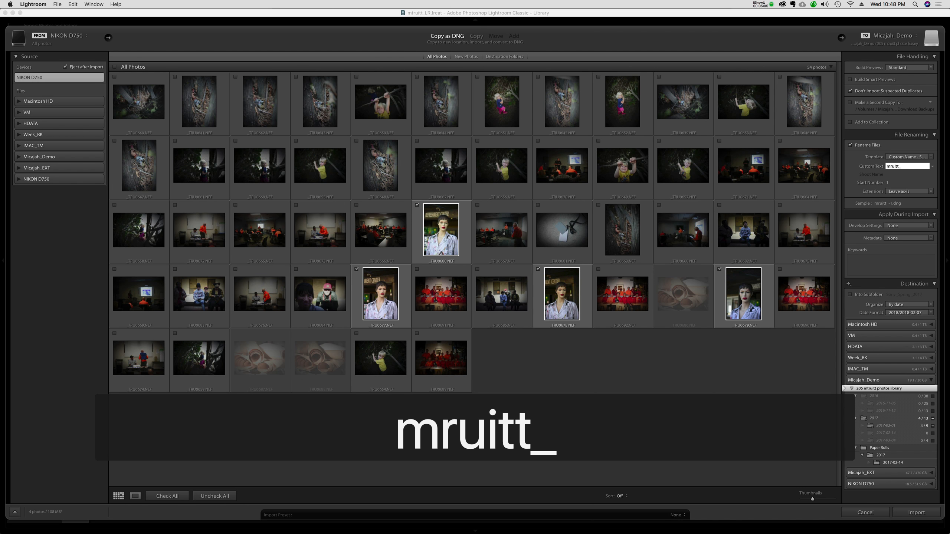
text(E1)
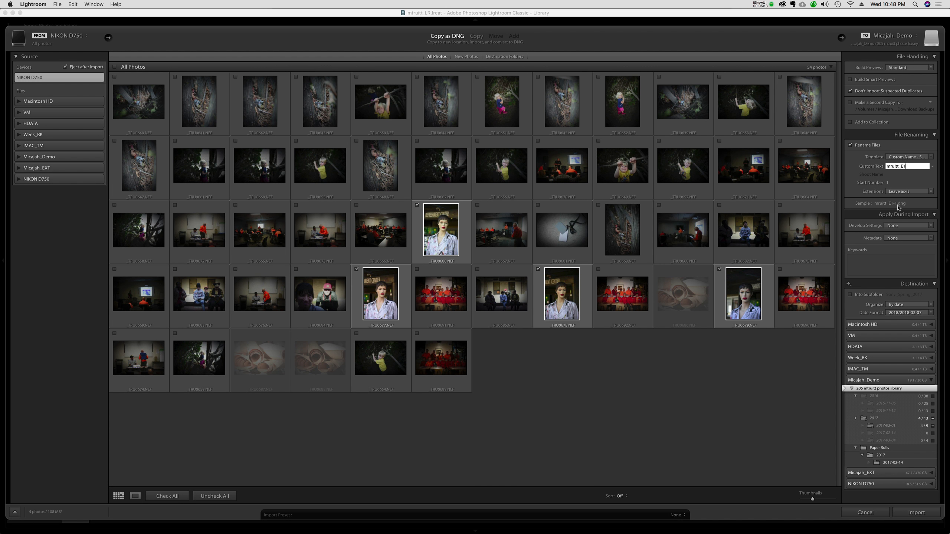
click(931, 157)
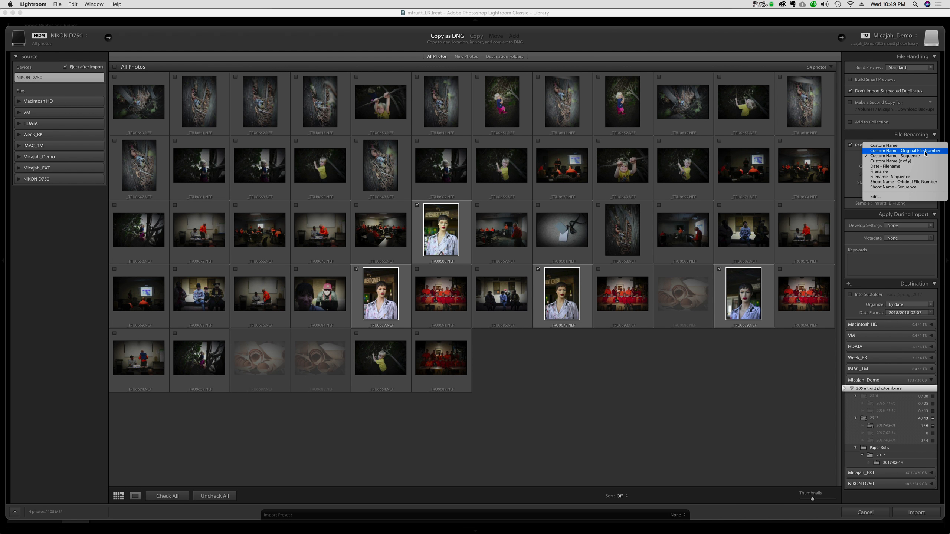
click(855, 154)
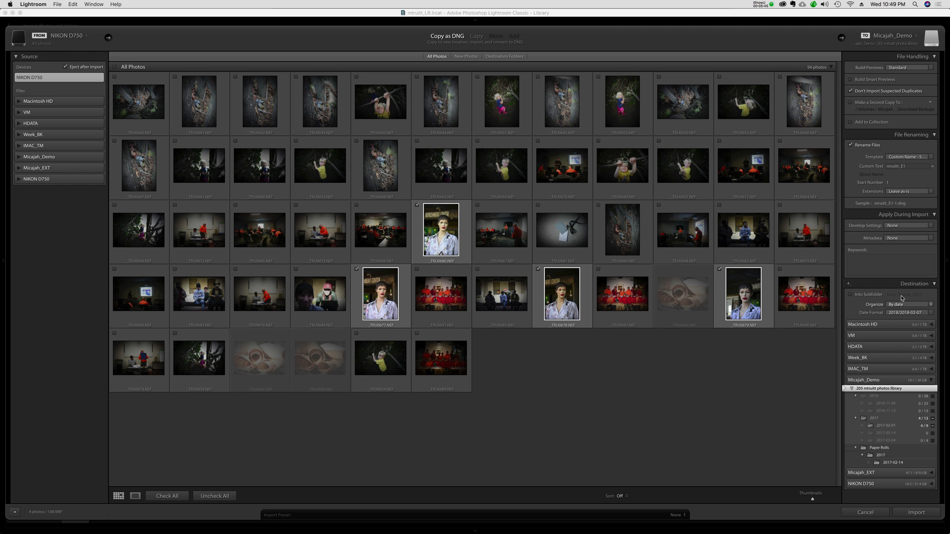
Organize the imported photos into one folder, placed in a subfolder named E1.
click(897, 308)
click(897, 309)
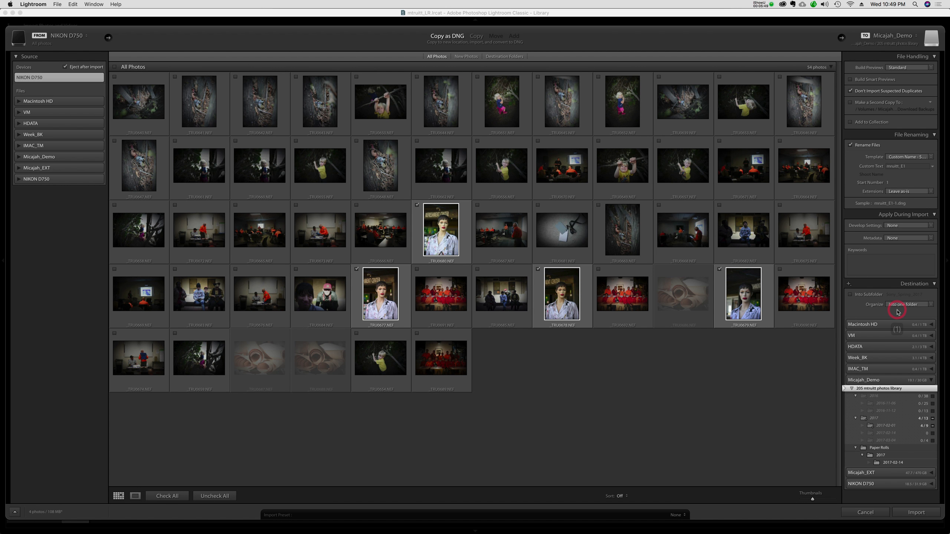
click(851, 295)
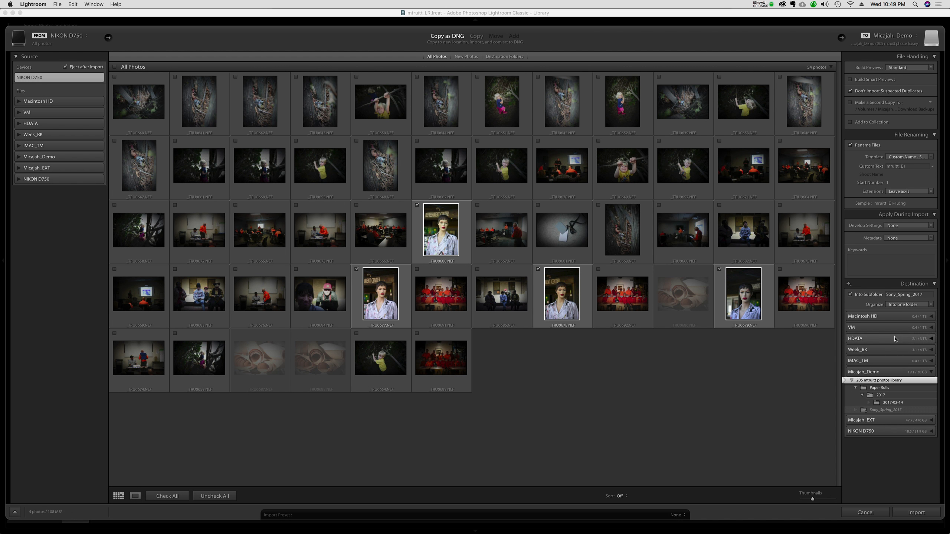
click(925, 295)
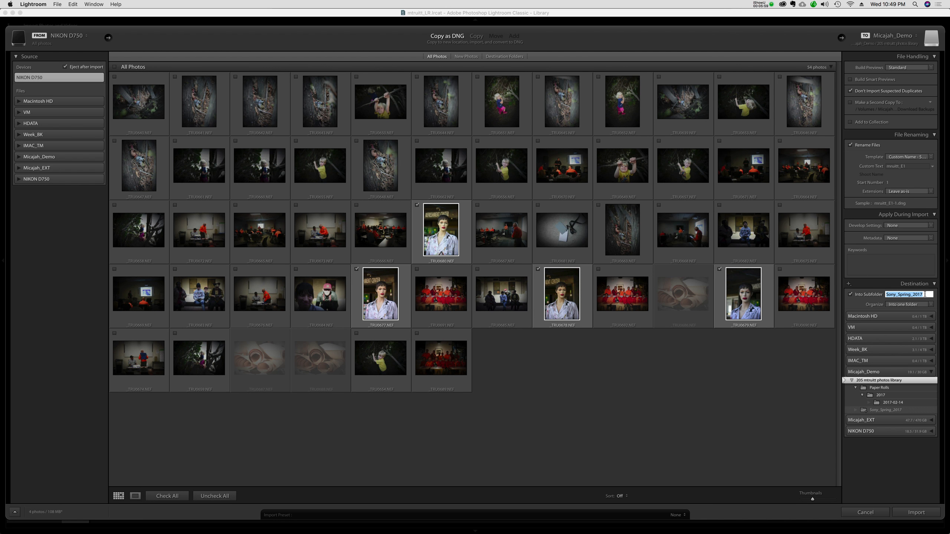
text(E1)
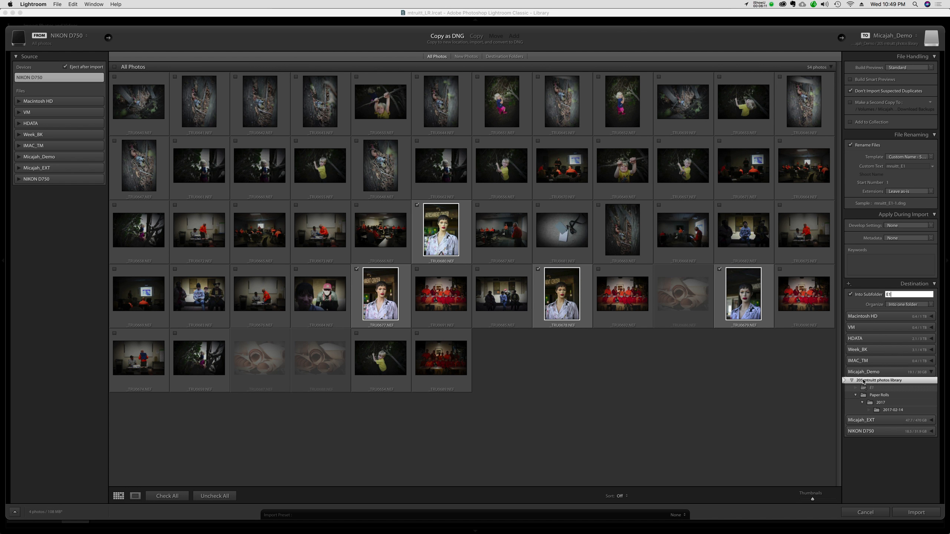
Import the four chosen photos and dismiss the DNG conversion message.
click(916, 513)
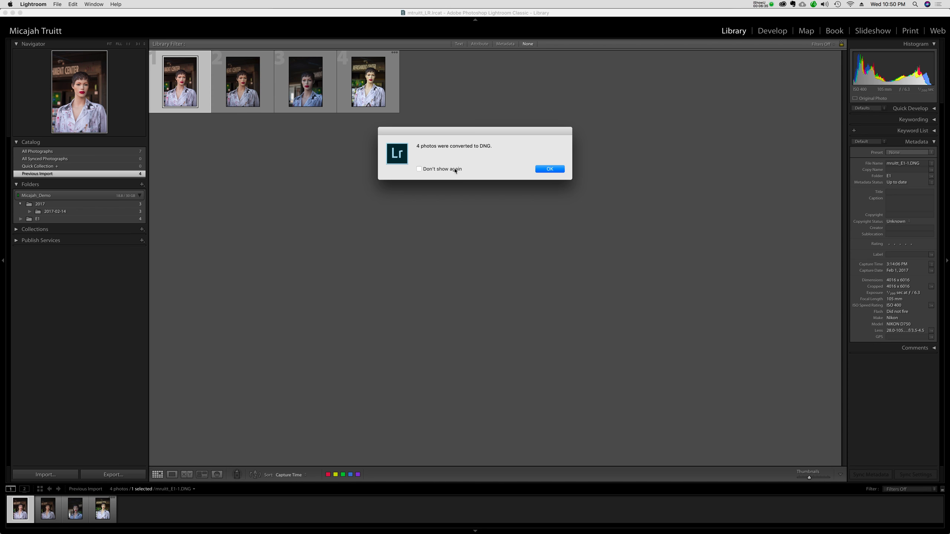
click(548, 170)
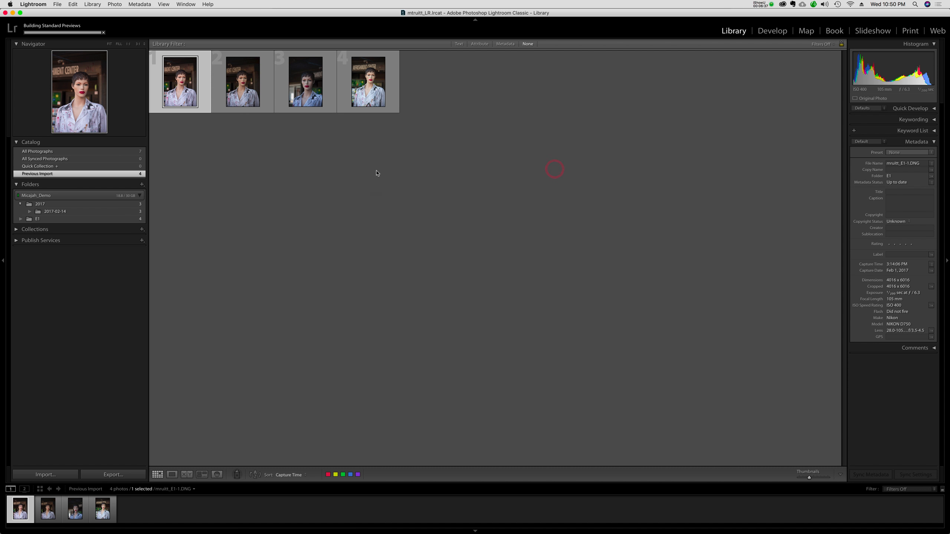